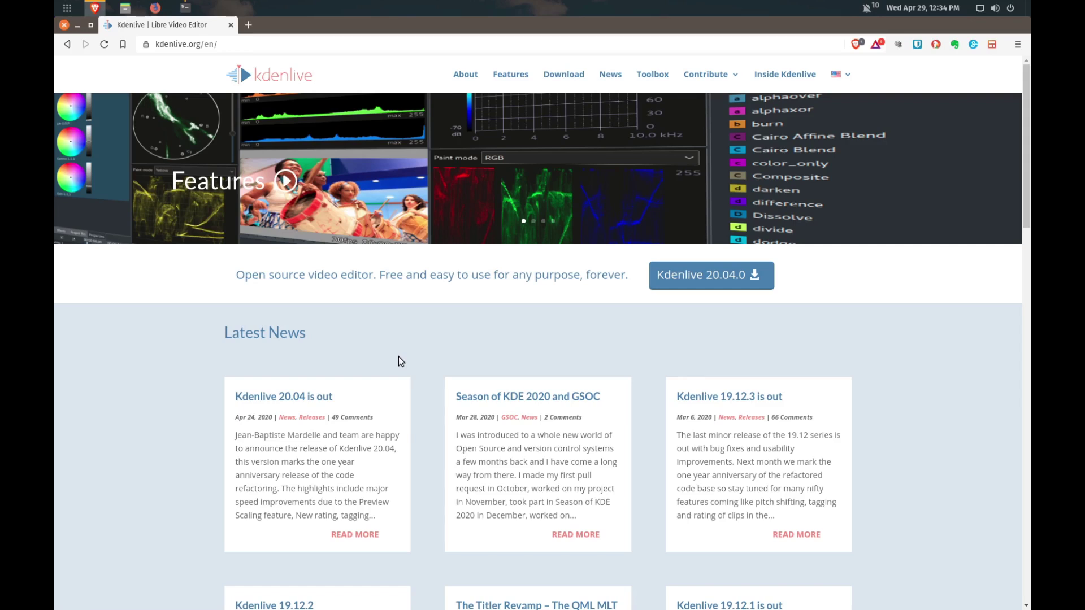
Open the 'Kdenlive 20.04 is out' news article from the Kdenlive site
{"action": "left_click", "coordinate": [322, 400]}
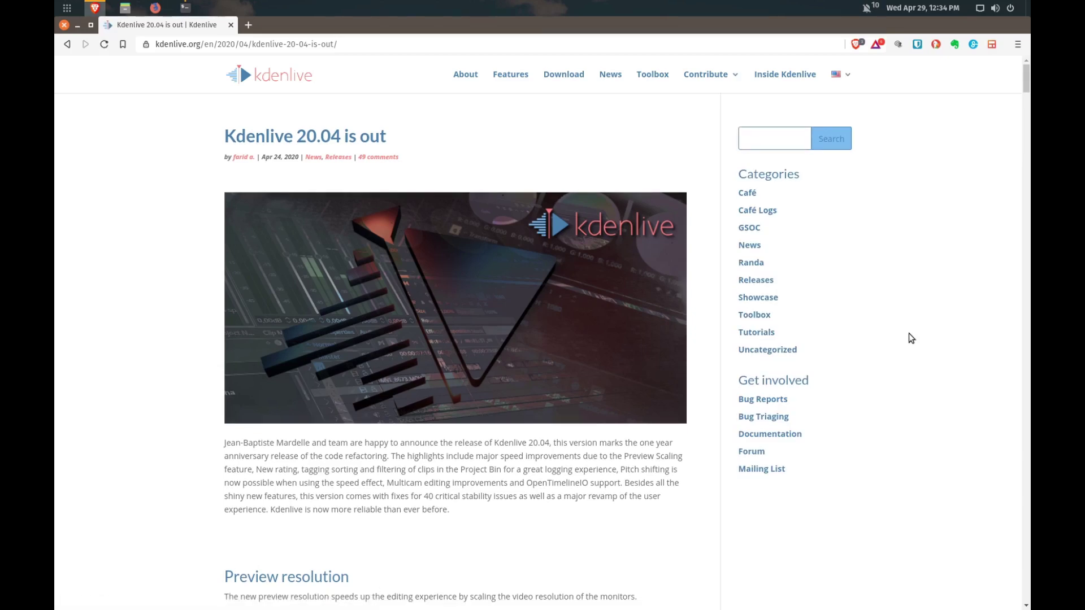
{"action": "scroll", "coordinate": [908, 333], "scroll_direction": "down", "scroll_amount": 5}
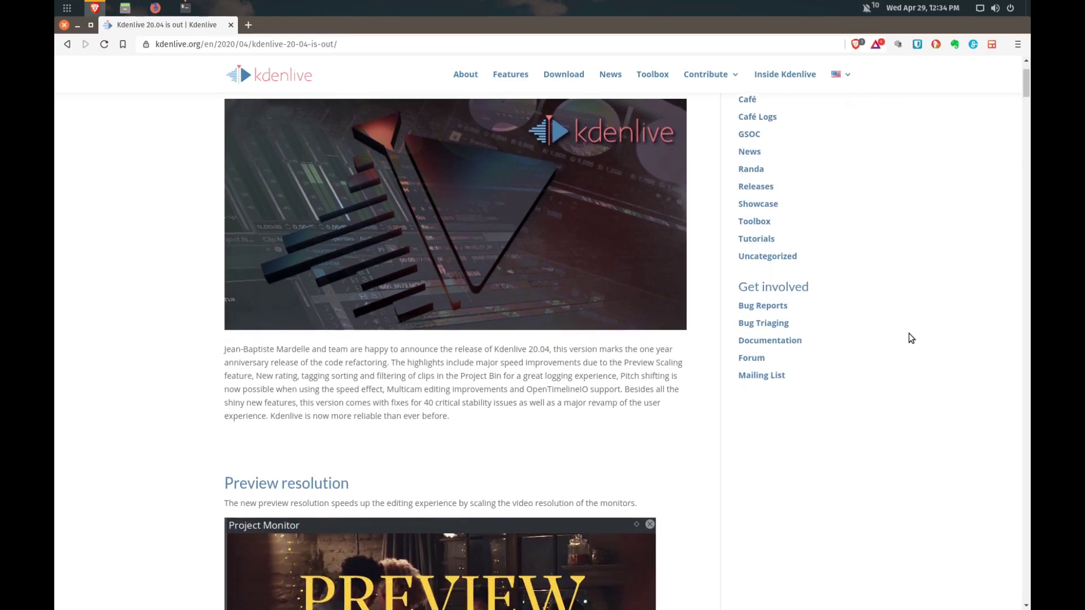
{"action": "scroll", "coordinate": [908, 333], "scroll_direction": "down", "scroll_amount": 3}
{"action": "scroll", "coordinate": [909, 333], "scroll_direction": "down", "scroll_amount": 2}
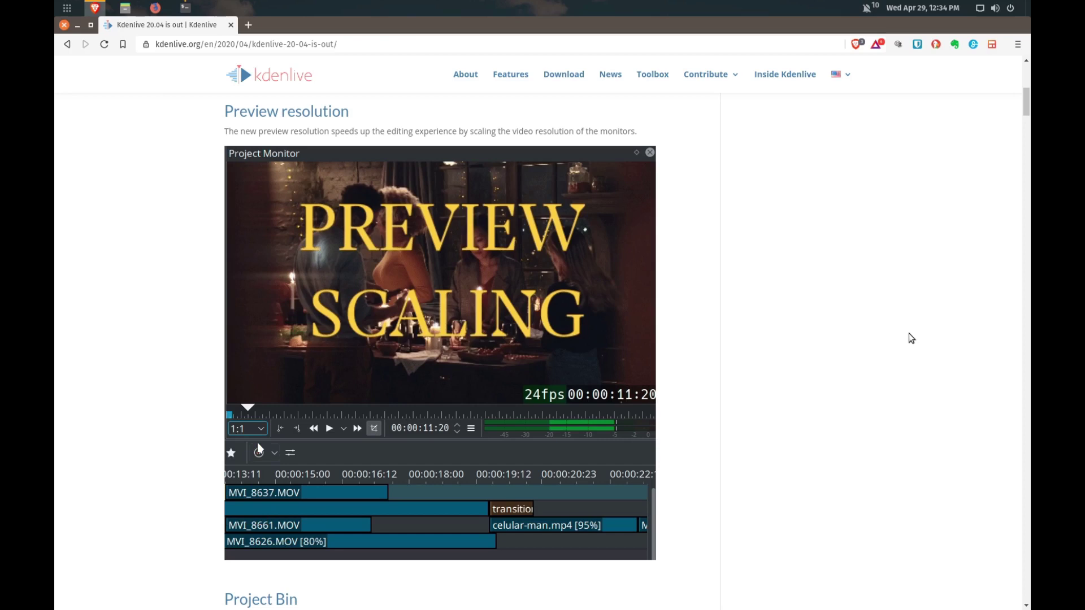
{"action": "scroll", "coordinate": [910, 333], "scroll_direction": "down", "scroll_amount": 5}
{"action": "scroll", "coordinate": [908, 333], "scroll_direction": "down", "scroll_amount": 5}
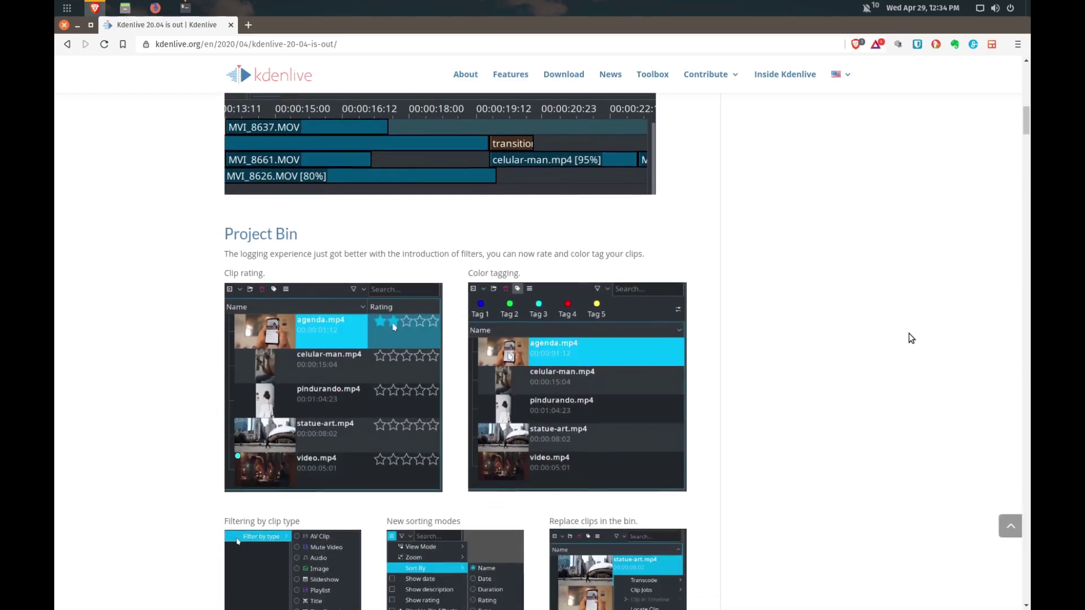
{"action": "scroll", "coordinate": [909, 334], "scroll_direction": "down", "scroll_amount": 3}
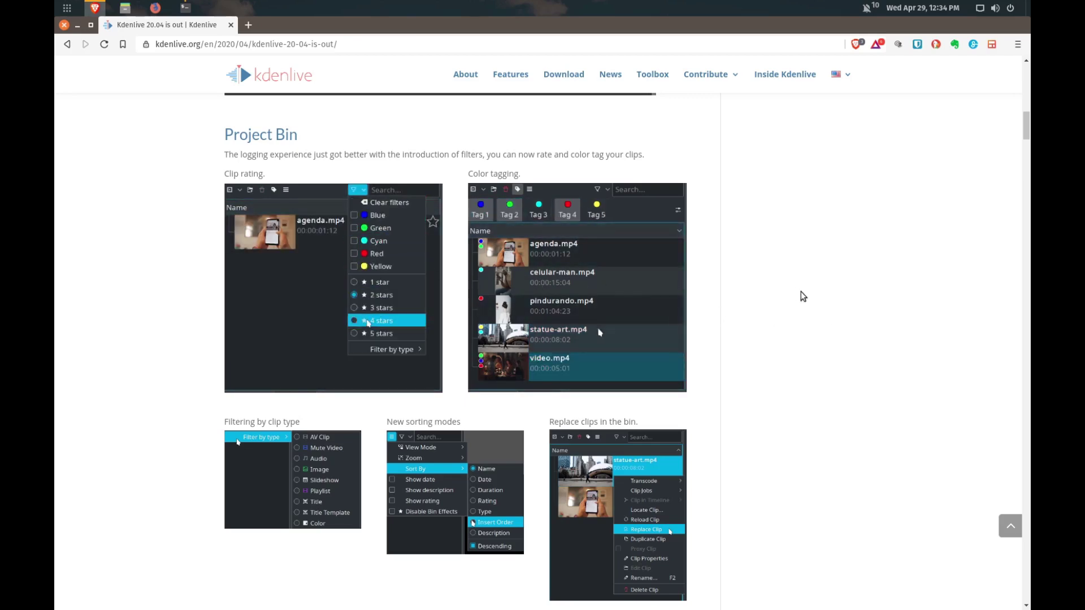
{"action": "scroll", "coordinate": [801, 292], "scroll_direction": "down", "scroll_amount": 3}
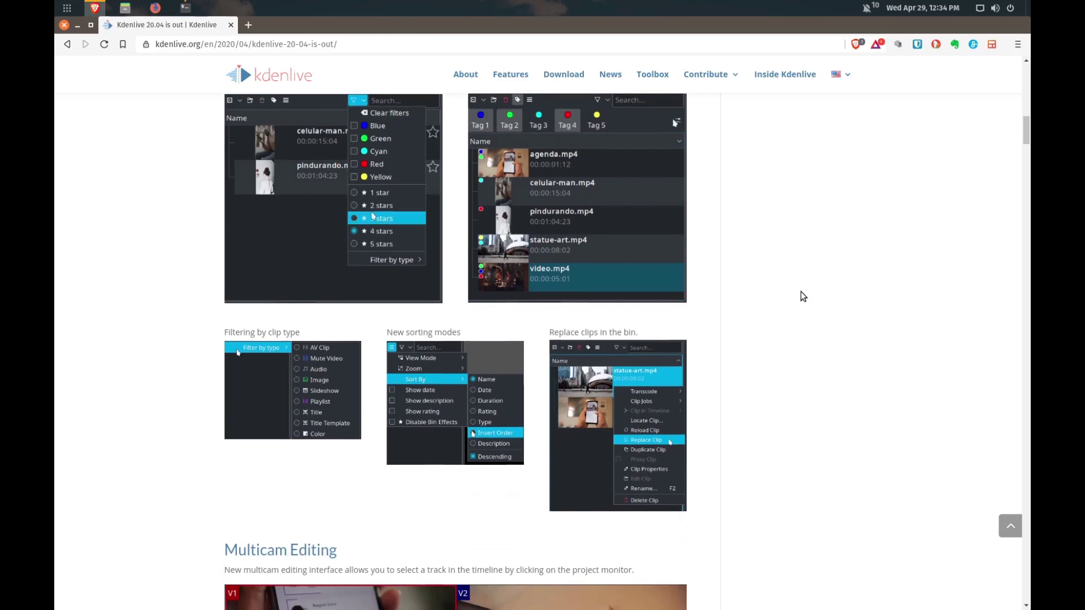
{"action": "scroll", "coordinate": [800, 292], "scroll_direction": "down", "scroll_amount": 5}
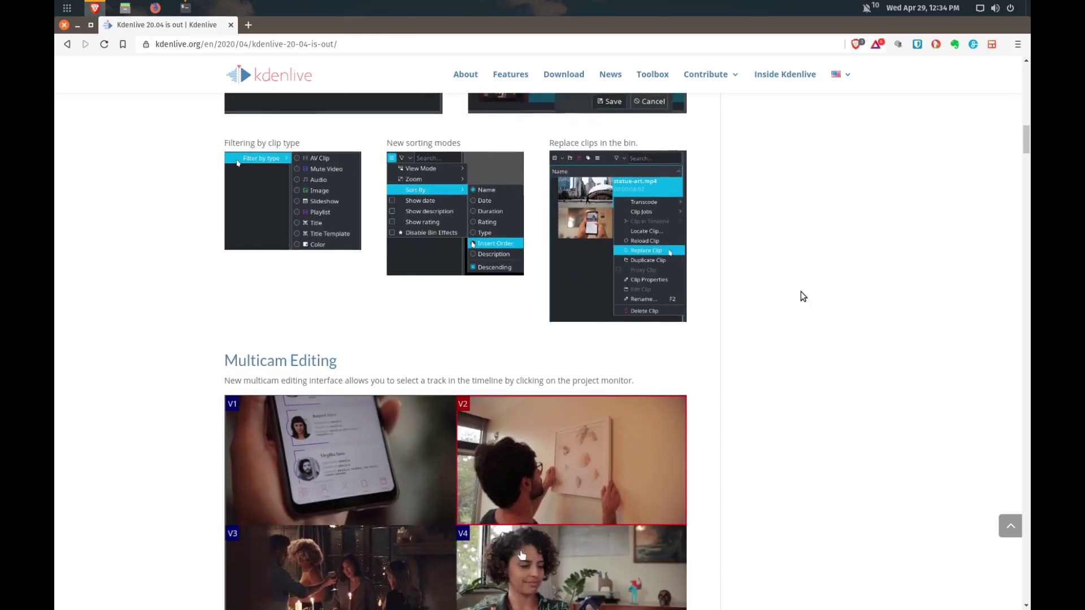
{"action": "scroll", "coordinate": [802, 292], "scroll_direction": "down", "scroll_amount": 2}
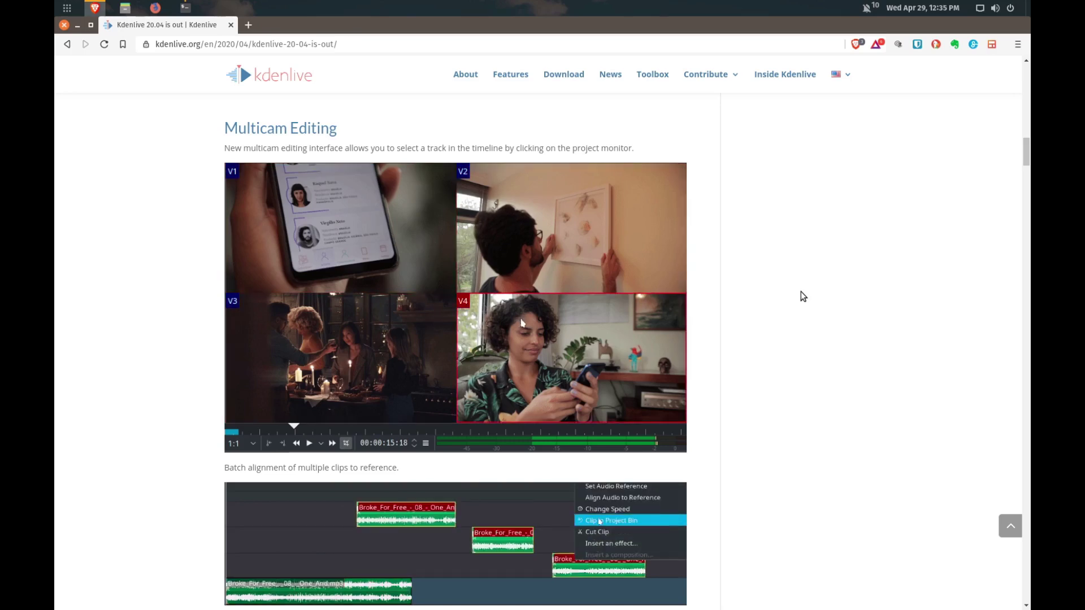
{"action": "scroll", "coordinate": [801, 291], "scroll_direction": "down", "scroll_amount": 1}
{"action": "scroll", "coordinate": [800, 292], "scroll_direction": "down", "scroll_amount": 3}
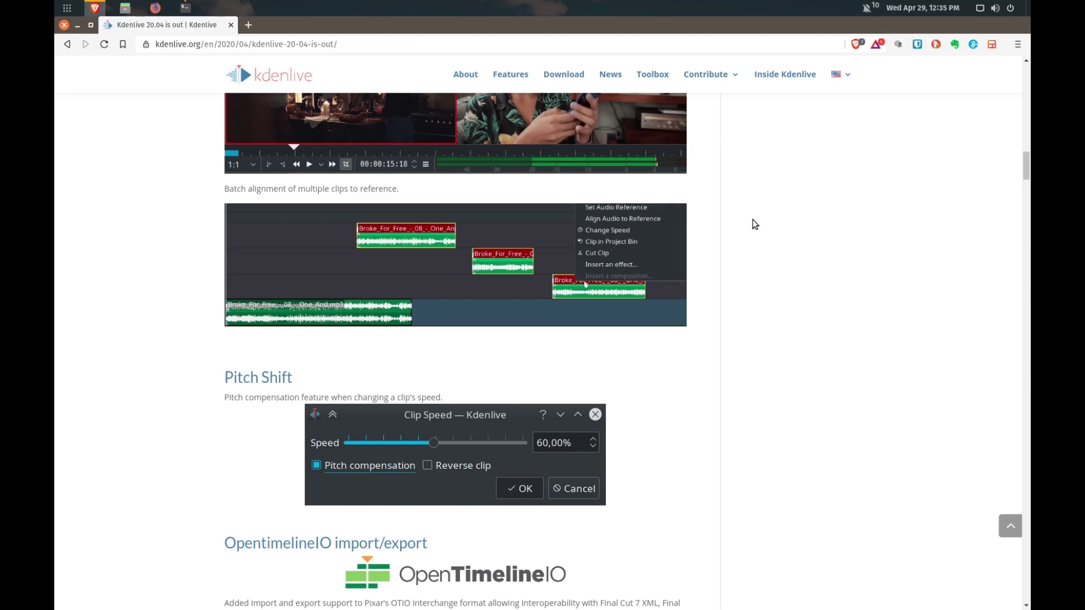
{"action": "scroll", "coordinate": [755, 224], "scroll_direction": "down", "scroll_amount": 3}
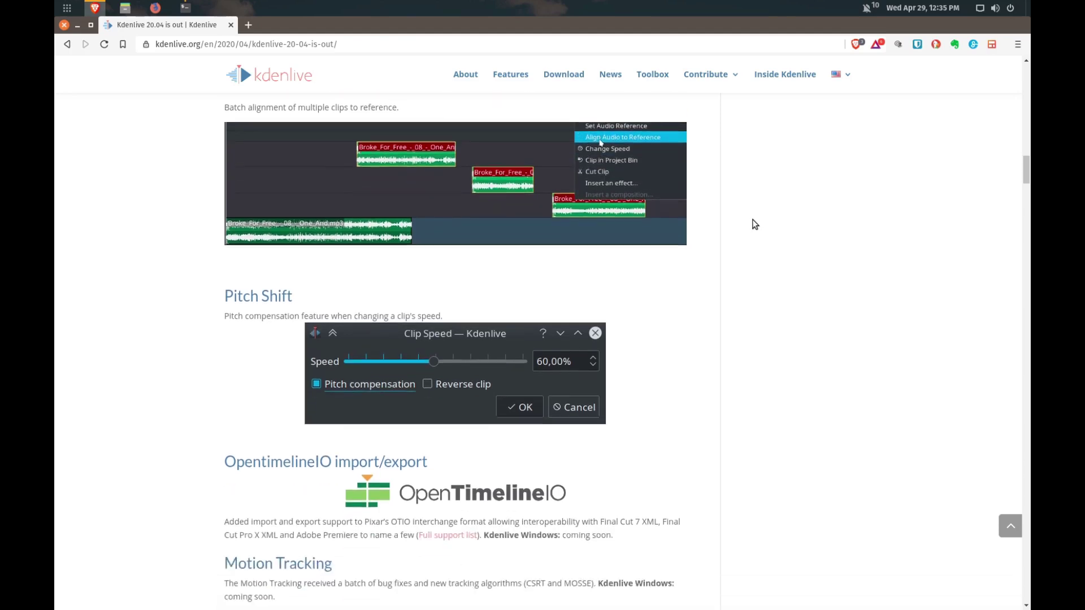
{"action": "scroll", "coordinate": [754, 224], "scroll_direction": "down", "scroll_amount": 3}
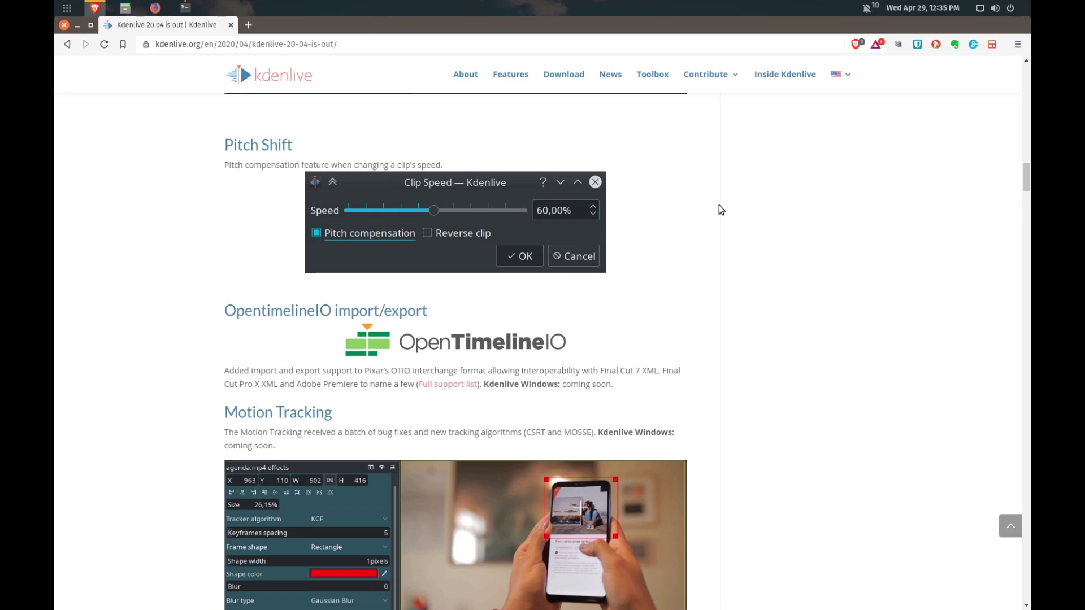
{"action": "scroll", "coordinate": [719, 205], "scroll_direction": "down", "scroll_amount": 3}
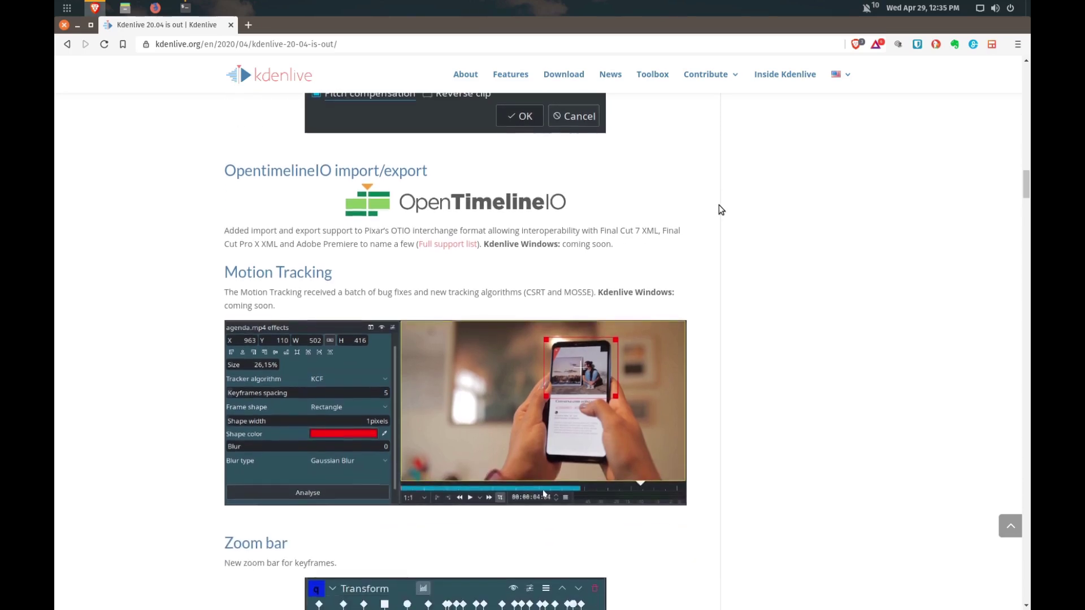
{"action": "scroll", "coordinate": [719, 205], "scroll_direction": "down", "scroll_amount": 3}
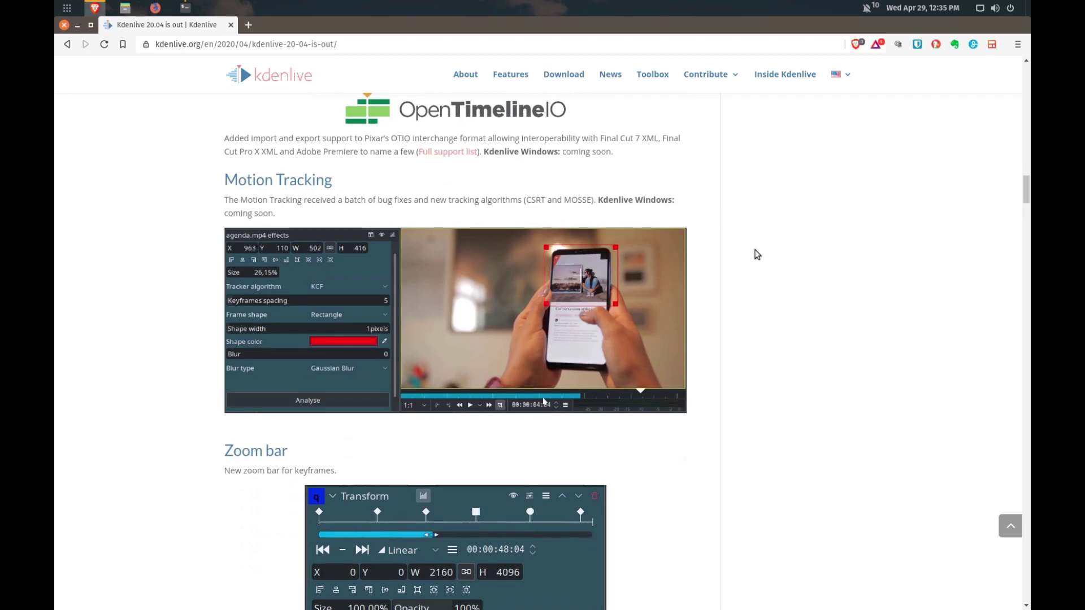
{"action": "scroll", "coordinate": [757, 255], "scroll_direction": "down", "scroll_amount": 1}
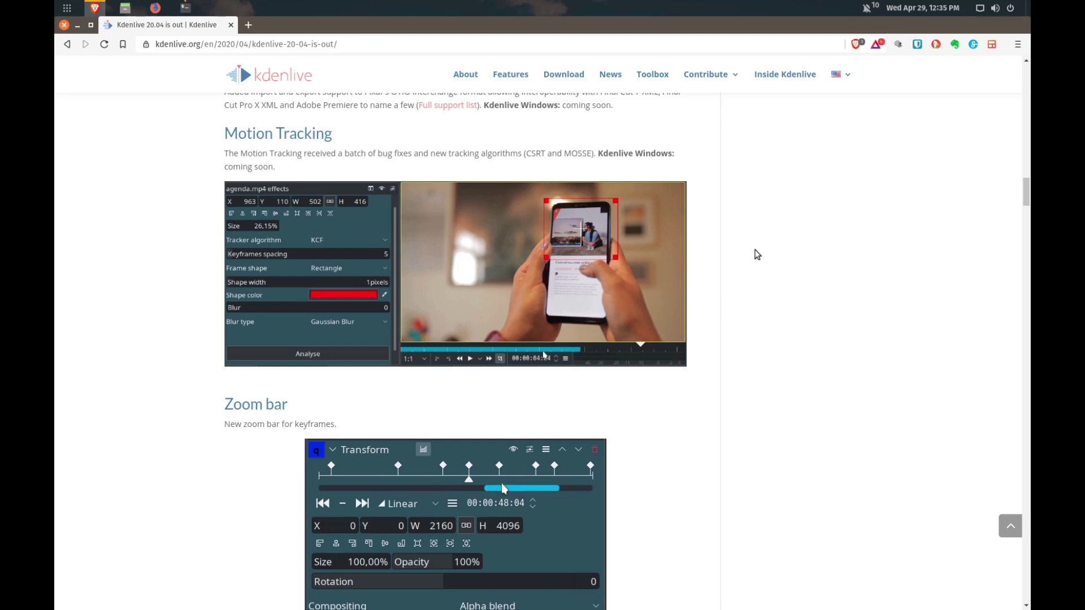
{"action": "scroll", "coordinate": [758, 254], "scroll_direction": "down", "scroll_amount": 4}
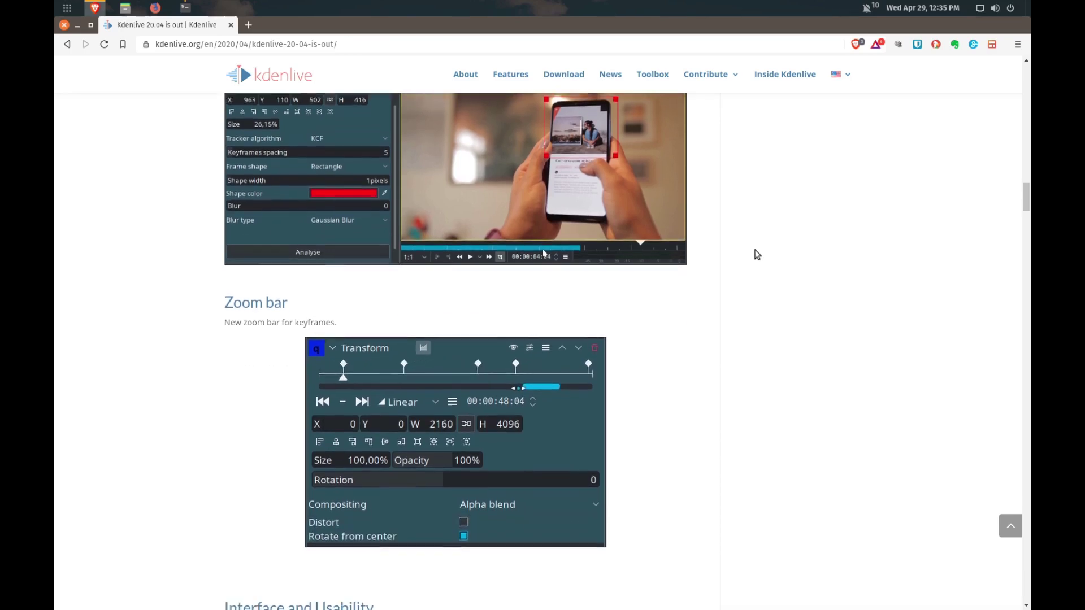
{"action": "scroll", "coordinate": [757, 255], "scroll_direction": "down", "scroll_amount": 1}
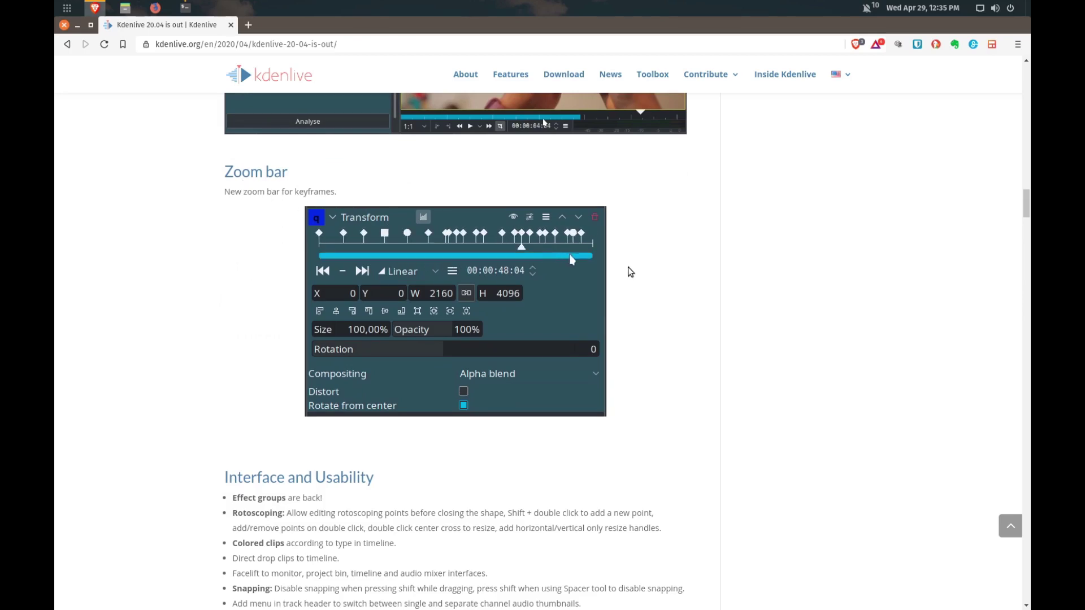
{"action": "scroll", "coordinate": [628, 271], "scroll_direction": "down", "scroll_amount": 3}
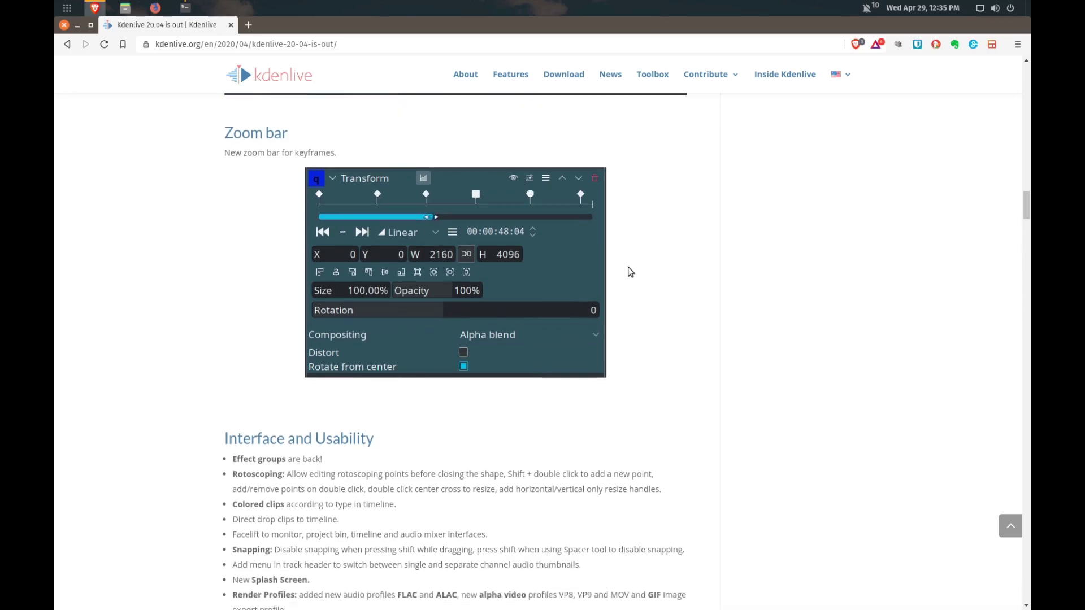
{"action": "scroll", "coordinate": [628, 271], "scroll_direction": "down", "scroll_amount": 2}
{"action": "scroll", "coordinate": [628, 271], "scroll_direction": "down", "scroll_amount": 3}
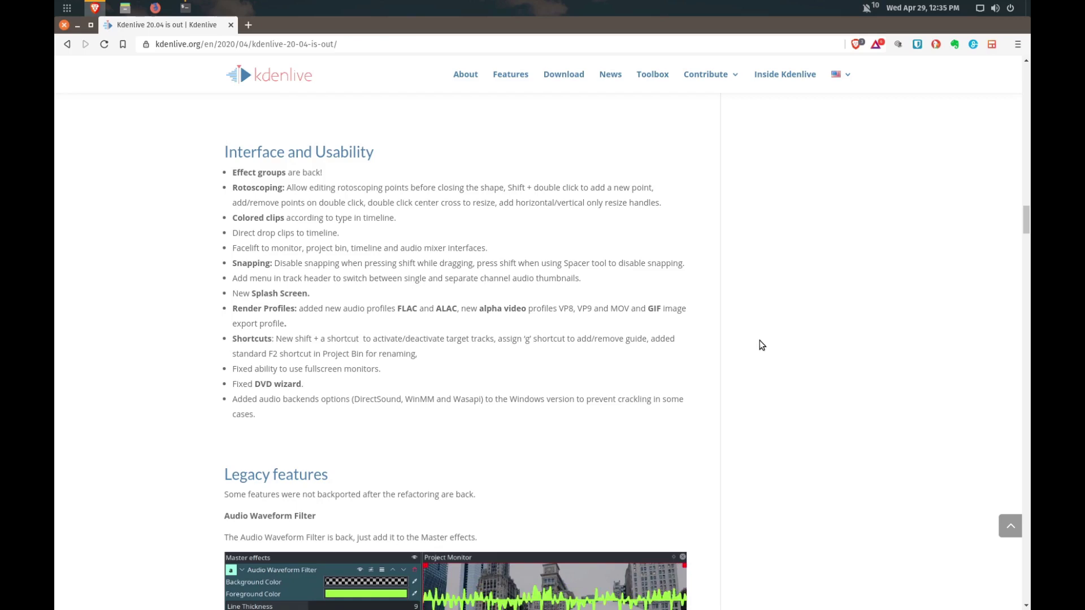
{"action": "scroll", "coordinate": [760, 344], "scroll_direction": "down", "scroll_amount": 1}
{"action": "scroll", "coordinate": [759, 344], "scroll_direction": "down", "scroll_amount": 3}
{"action": "scroll", "coordinate": [759, 343], "scroll_direction": "down", "scroll_amount": 3}
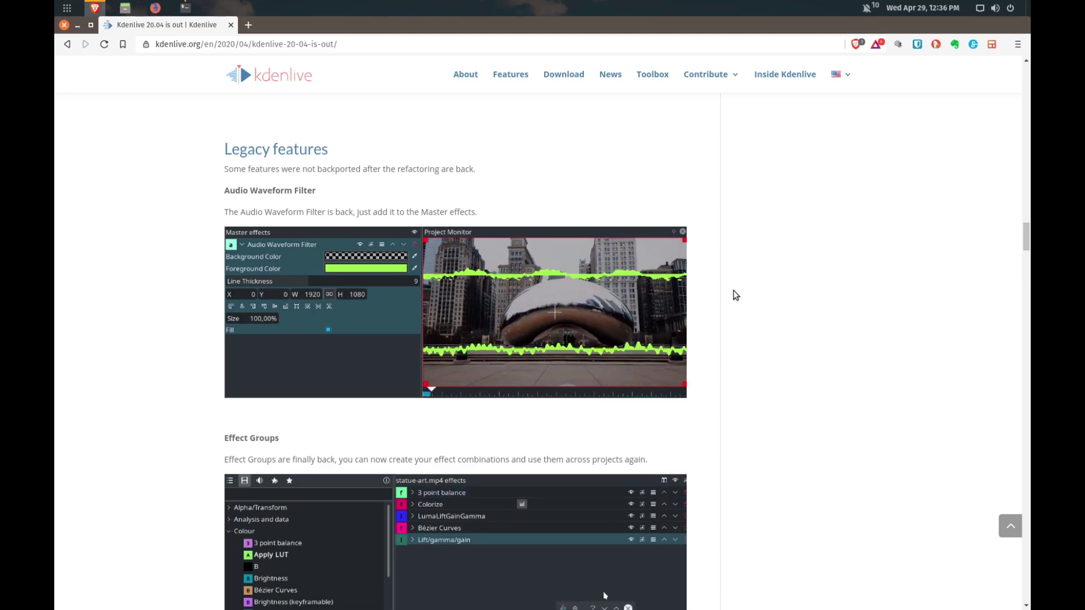
{"action": "scroll", "coordinate": [735, 296], "scroll_direction": "down", "scroll_amount": 3}
{"action": "scroll", "coordinate": [734, 295], "scroll_direction": "down", "scroll_amount": 1}
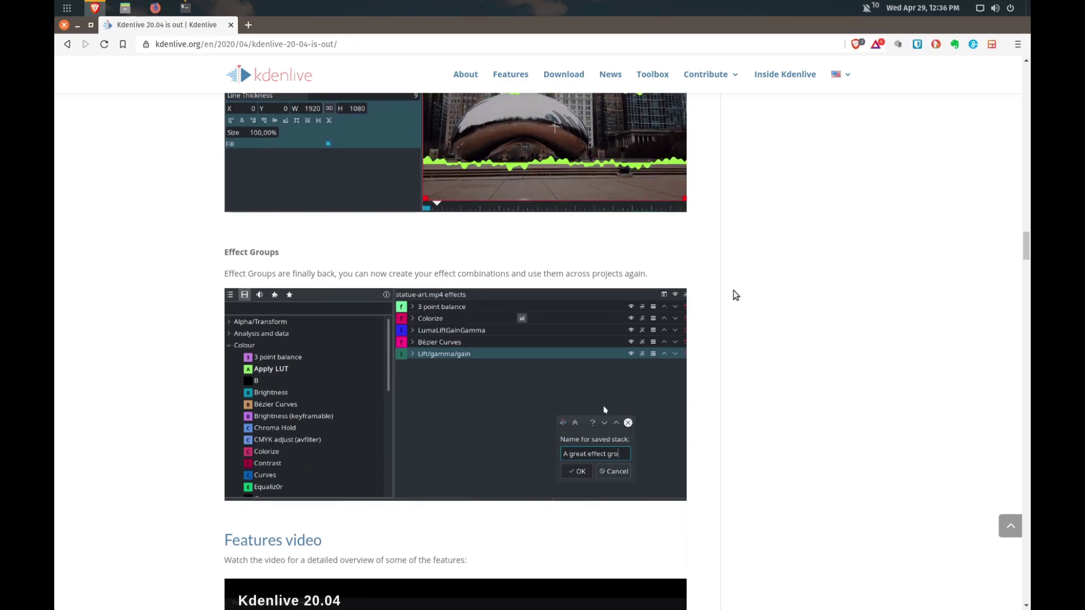
{"action": "scroll", "coordinate": [736, 295], "scroll_direction": "down", "scroll_amount": 1}
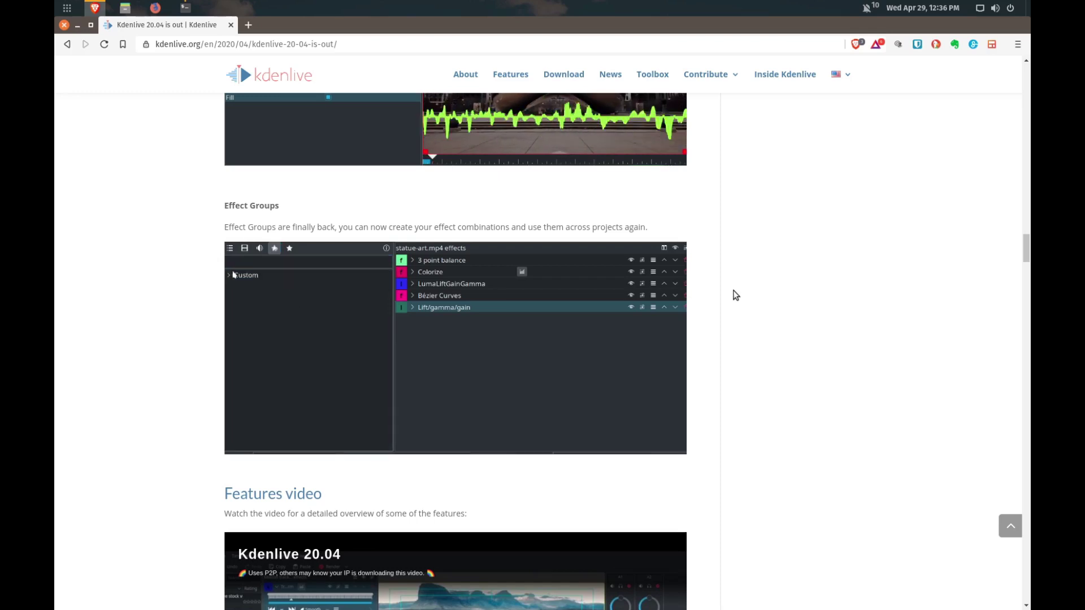
{"action": "scroll", "coordinate": [735, 296], "scroll_direction": "down", "scroll_amount": 3}
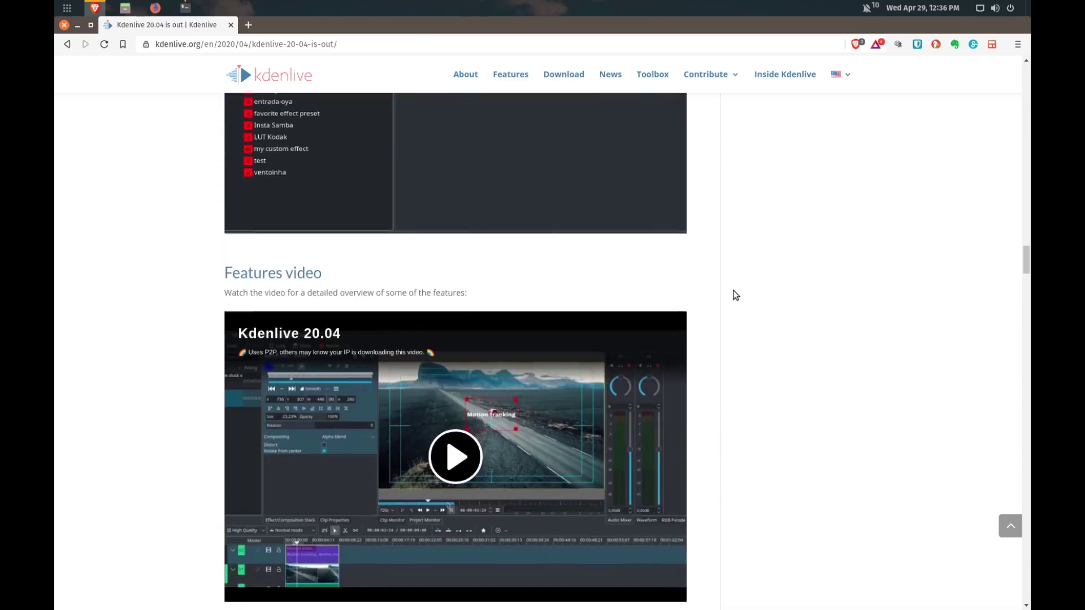
{"action": "scroll", "coordinate": [736, 295], "scroll_direction": "down", "scroll_amount": 3}
{"action": "scroll", "coordinate": [820, 374], "scroll_direction": "down", "scroll_amount": 3}
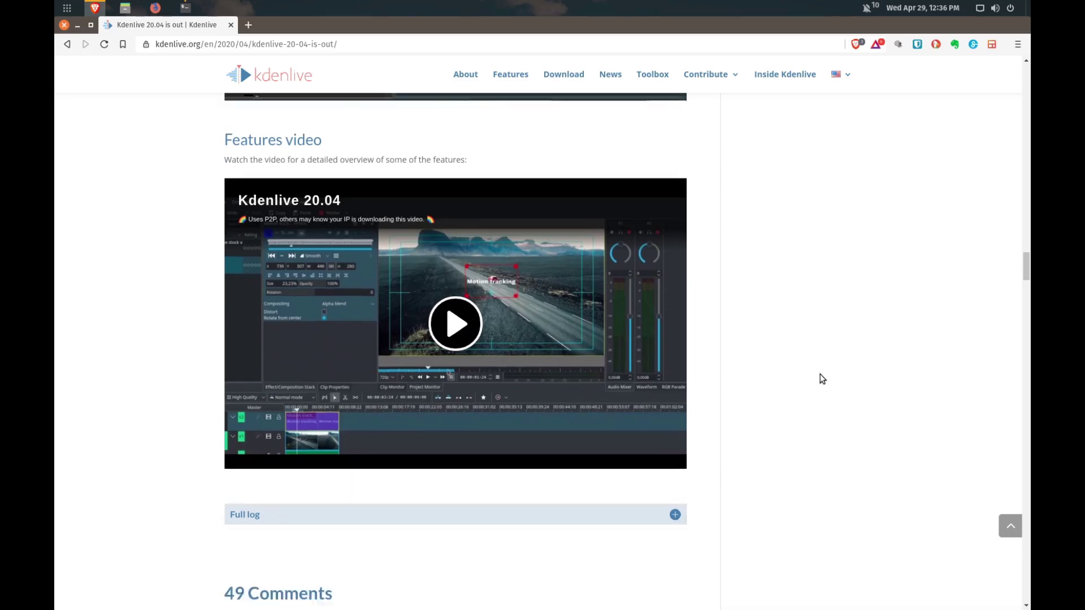
{"action": "scroll", "coordinate": [820, 374], "scroll_direction": "down", "scroll_amount": 2}
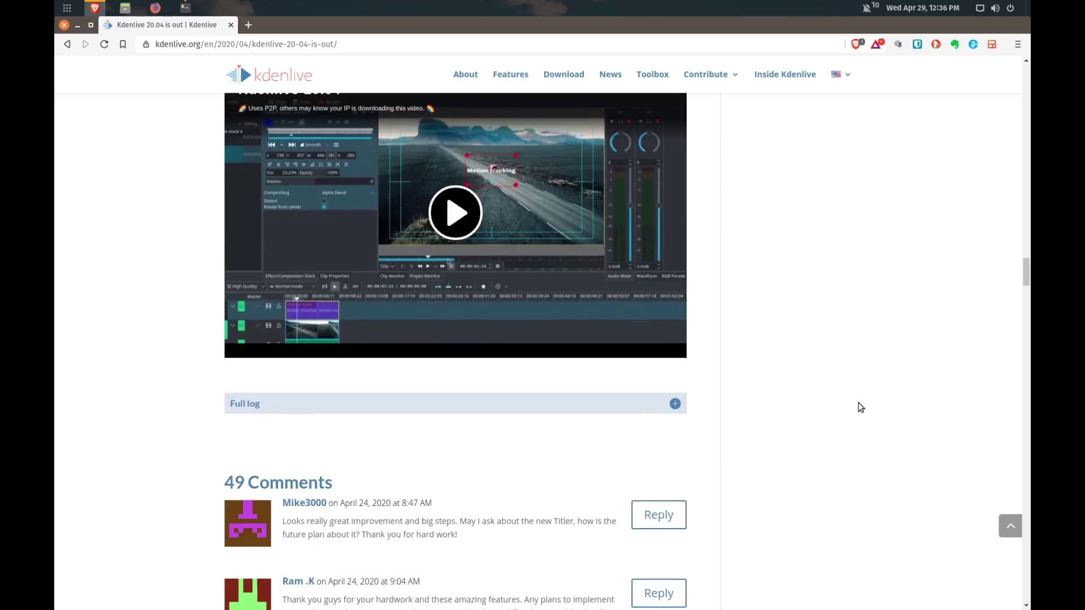
Return to the top of the 20.04 article after reading the comments
{"action": "left_click", "coordinate": [1011, 526]}
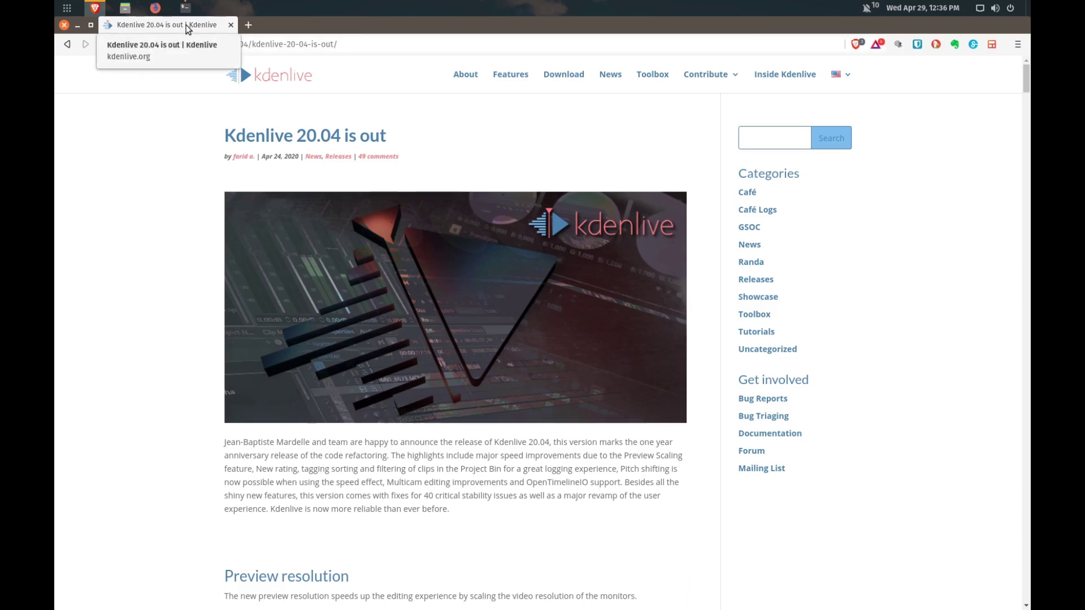
{"action": "key", "text": "super"}
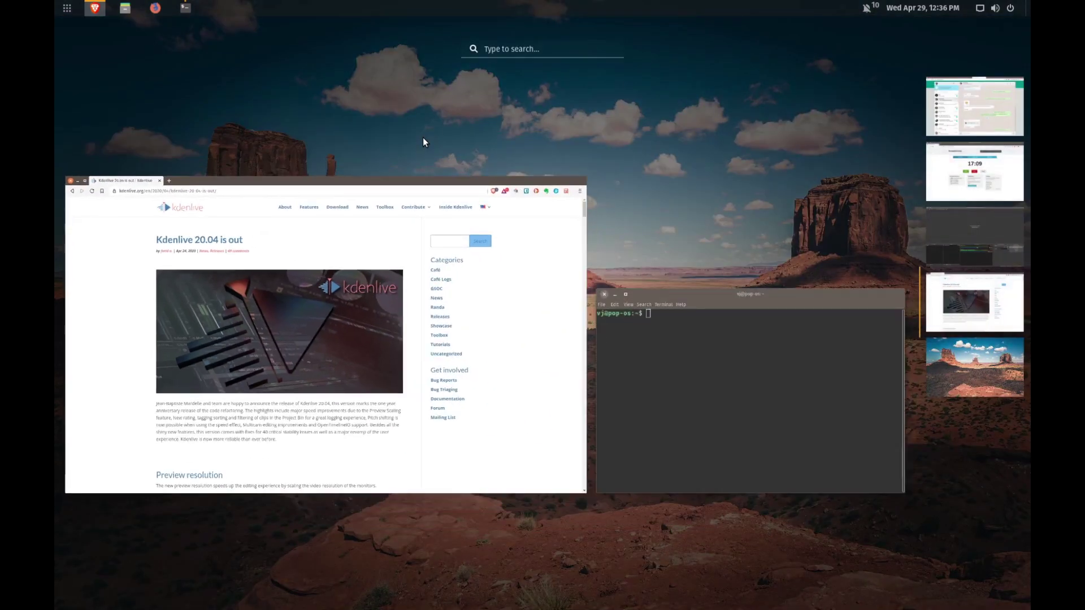
{"action": "type", "text": "kdenl"}
{"action": "key", "text": "Escape"}
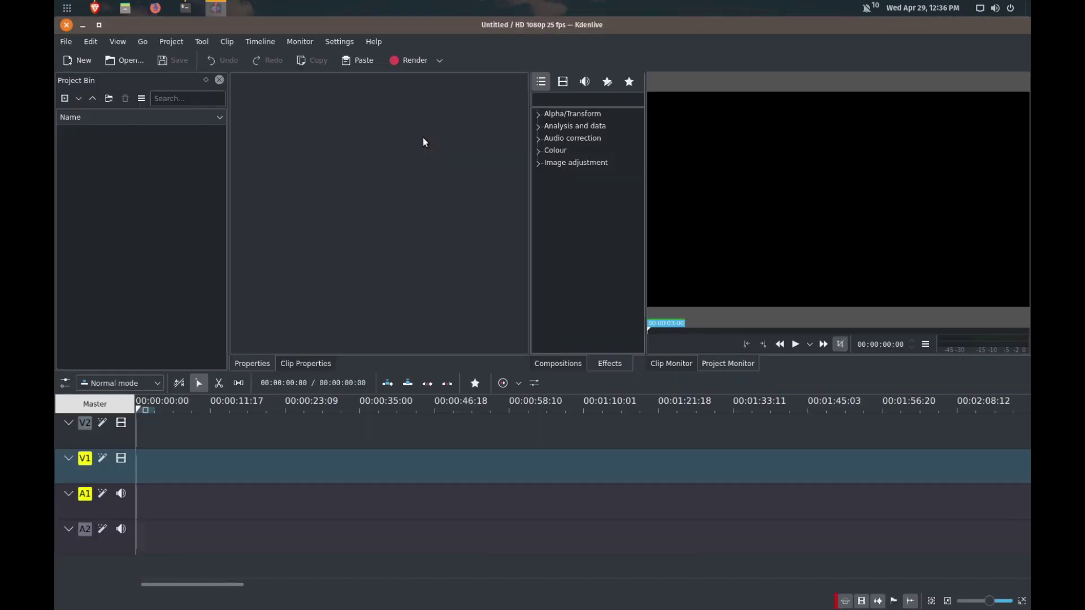
{"action": "left_click", "coordinate": [374, 41]}
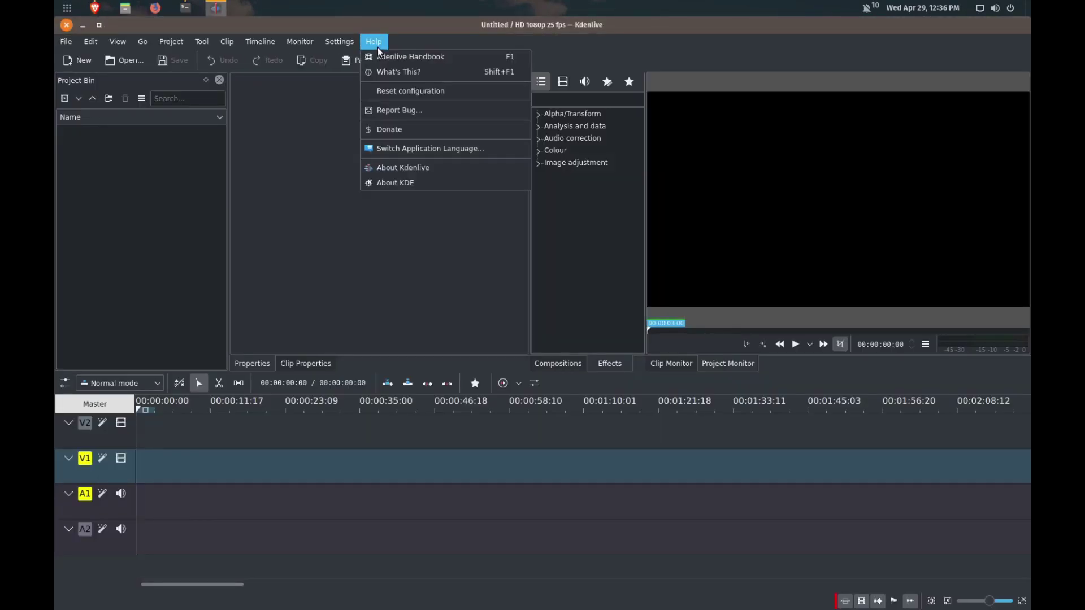
{"action": "left_click", "coordinate": [403, 167]}
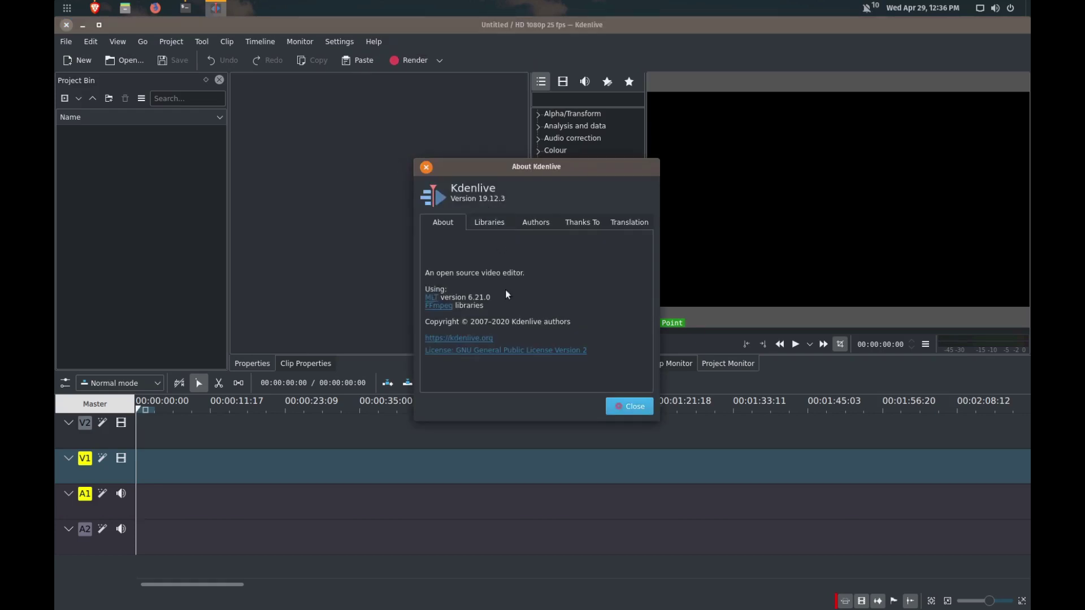
{"action": "left_click", "coordinate": [634, 409]}
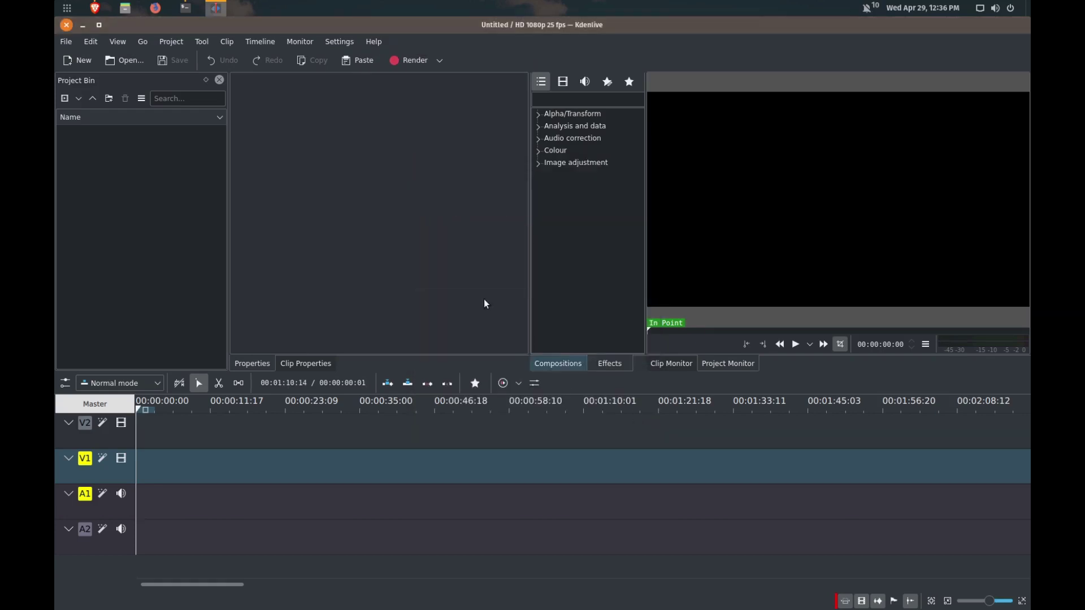
Quit Kdenlive and bring up a terminal centred on screen, then hide it for now
{"action": "left_click", "coordinate": [68, 25]}
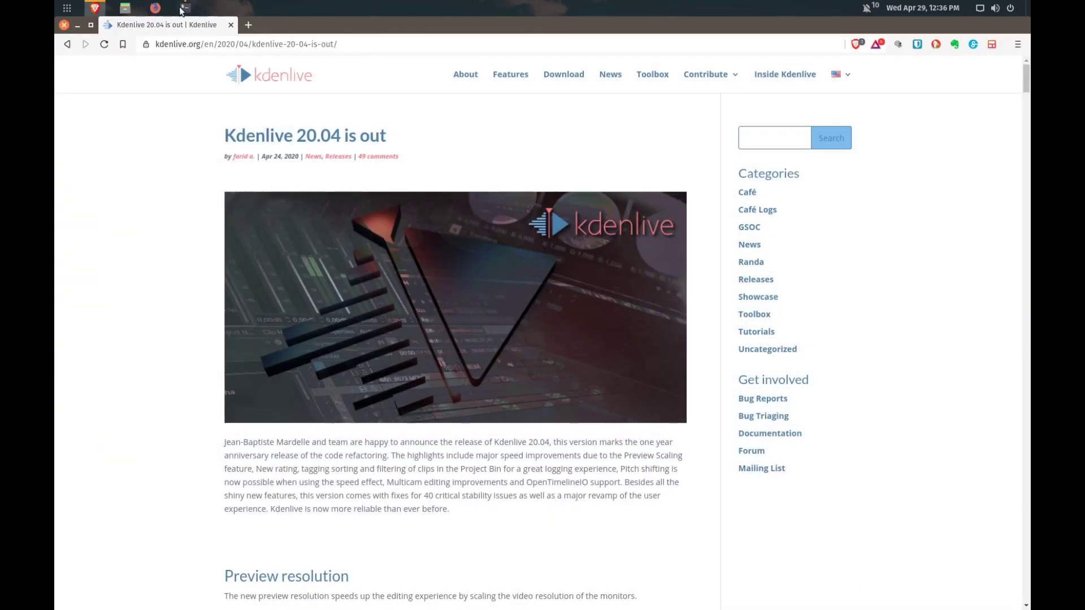
{"action": "left_click", "coordinate": [183, 9]}
{"action": "left_click_drag", "start_coordinate": [401, 69], "coordinate": [540, 118]}
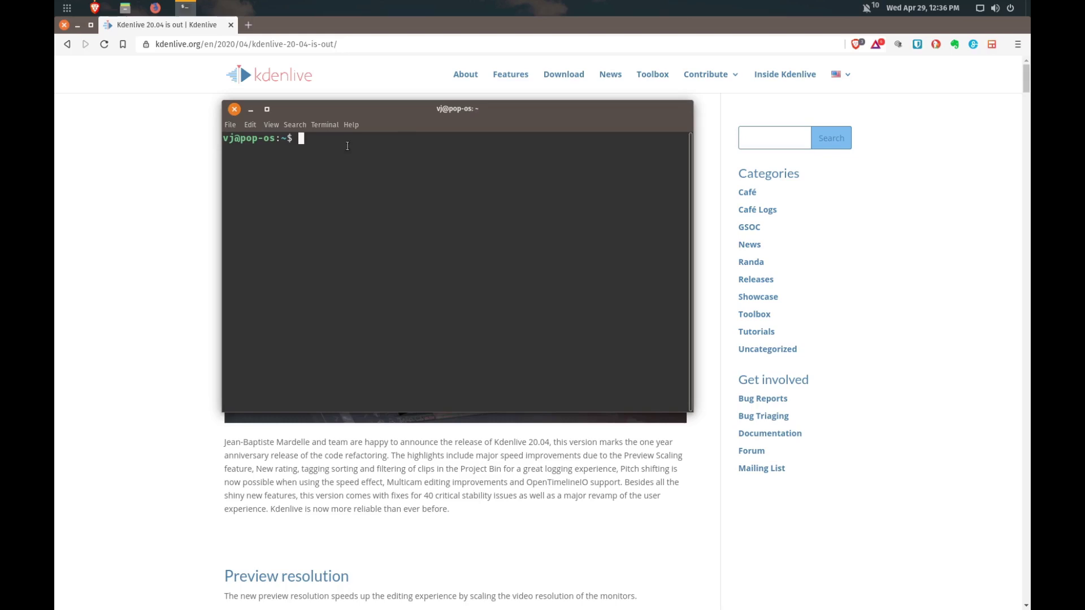
{"action": "left_click", "coordinate": [252, 109]}
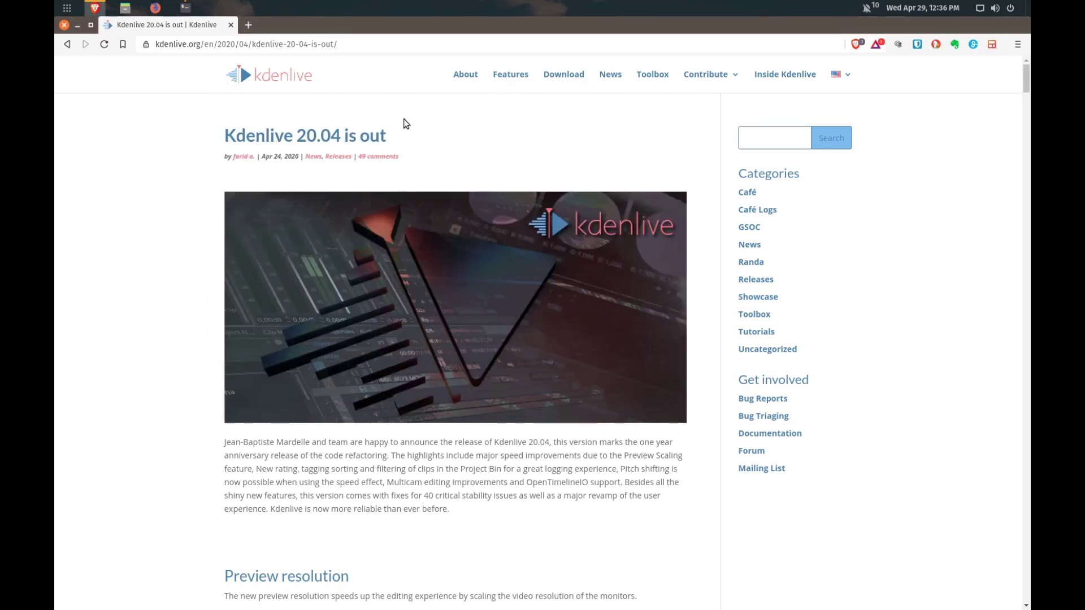
Open the kdenlive.org Download page and bring the terminal back with Super+T
{"action": "left_click", "coordinate": [550, 76]}
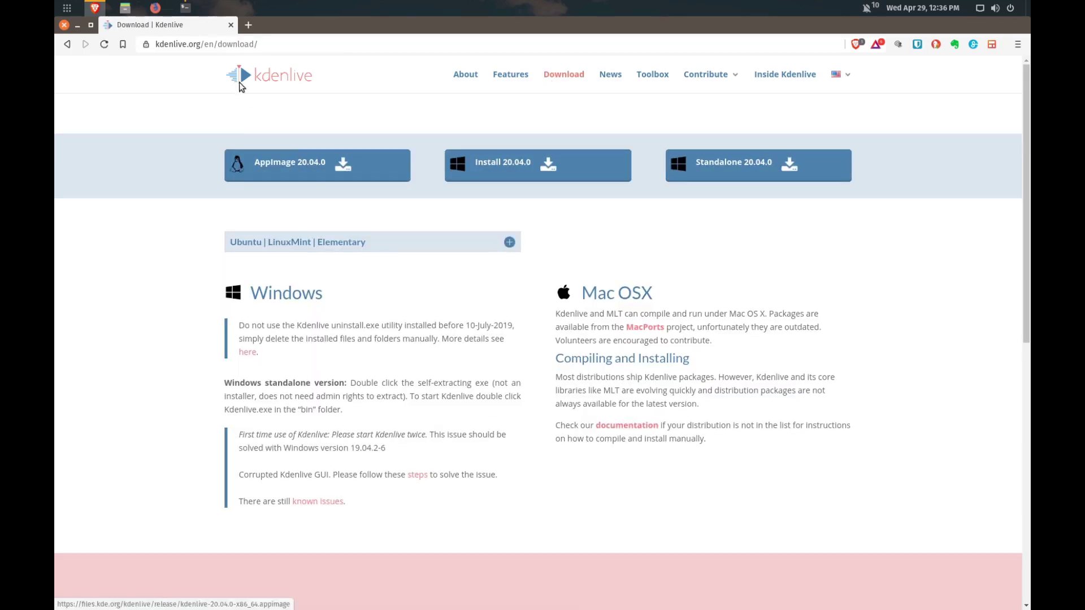
{"action": "key", "text": "super+t"}
{"action": "type", "text": "fl"}
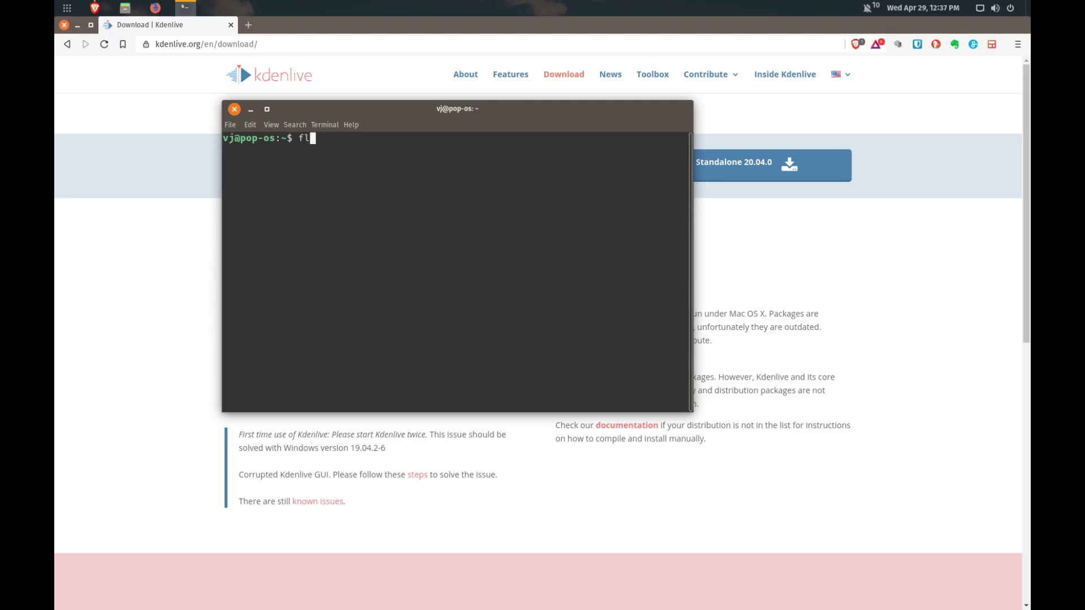
{"action": "type", "text": "atpak"}
{"action": "type", "text": " update"}
Run 'flatpak update', check the Kdenlive package line, and confirm installing the listed updates
{"action": "key", "text": "Return"}
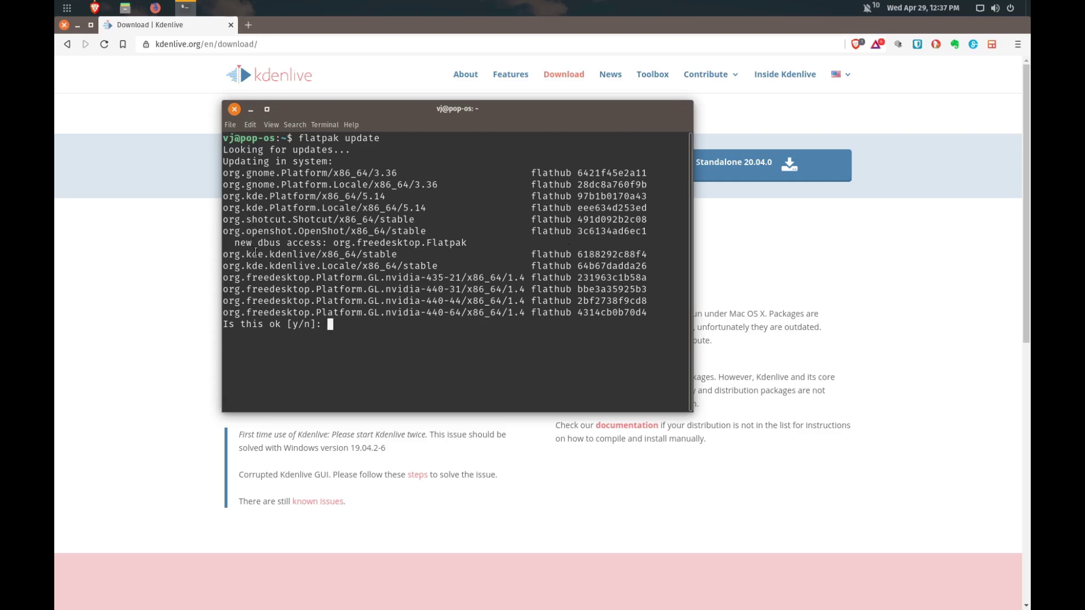
{"action": "left_click_drag", "start_coordinate": [246, 254], "coordinate": [404, 265]}
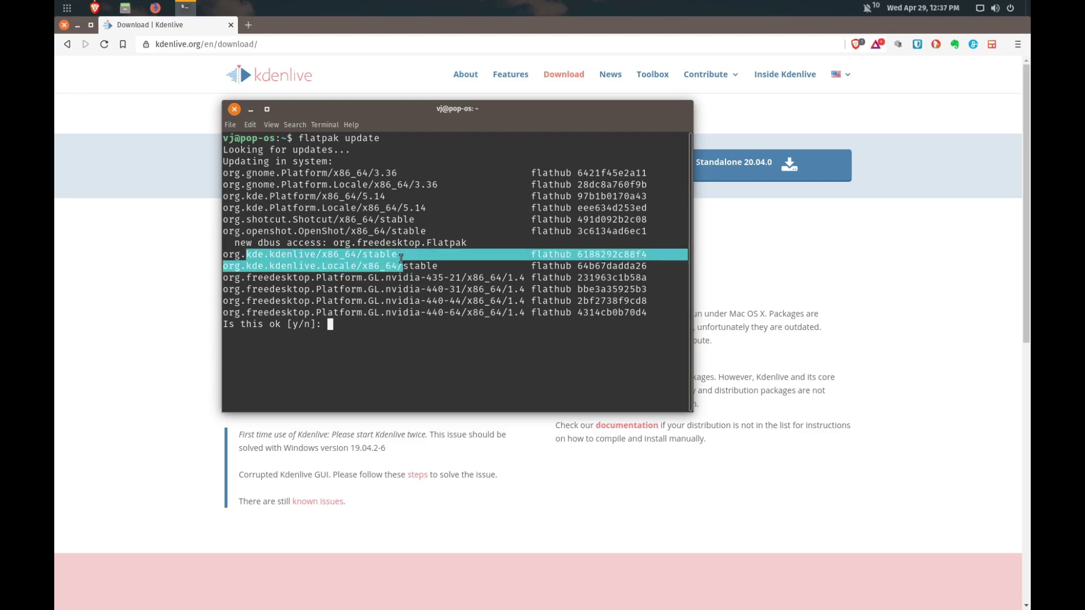
{"action": "left_click", "coordinate": [384, 324]}
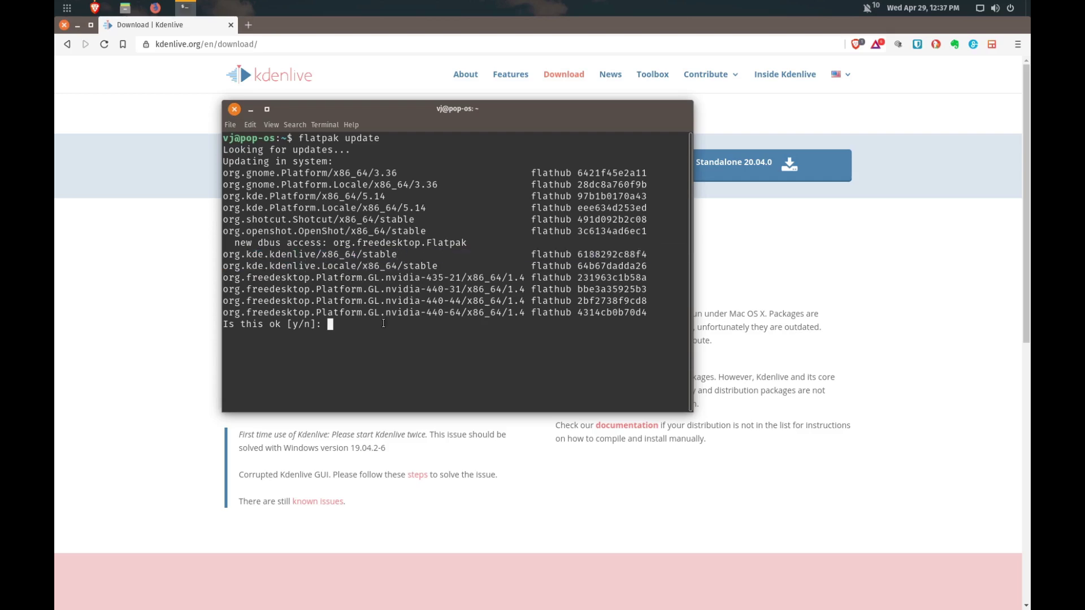
{"action": "type", "text": "y"}
{"action": "key", "text": "Return"}
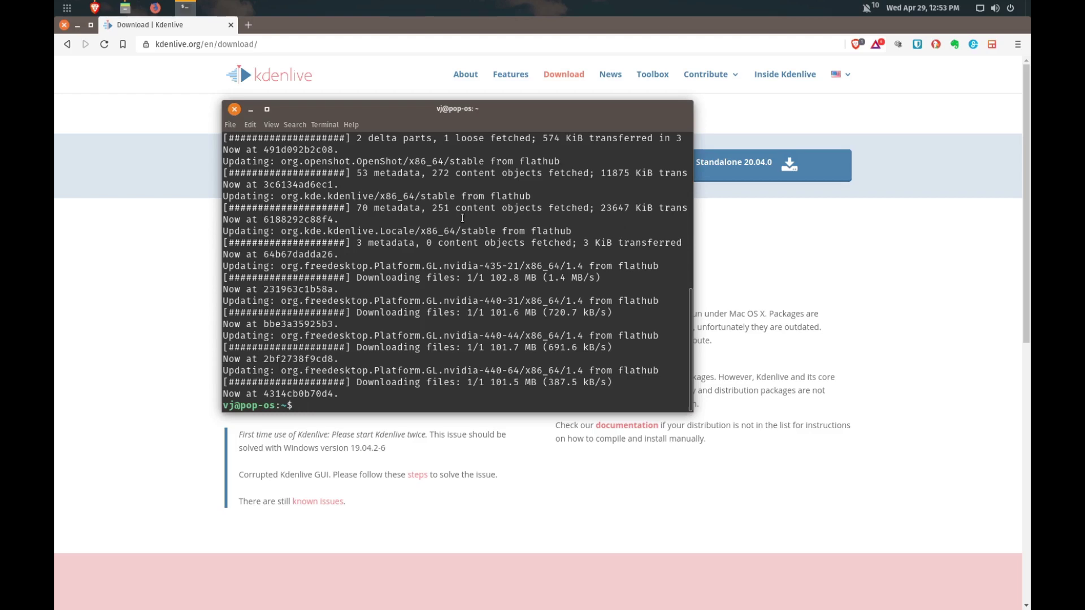
Close the terminal, minimize Brave, and launch Kdenlive from the application search with 'kde'
{"action": "left_click", "coordinate": [234, 109]}
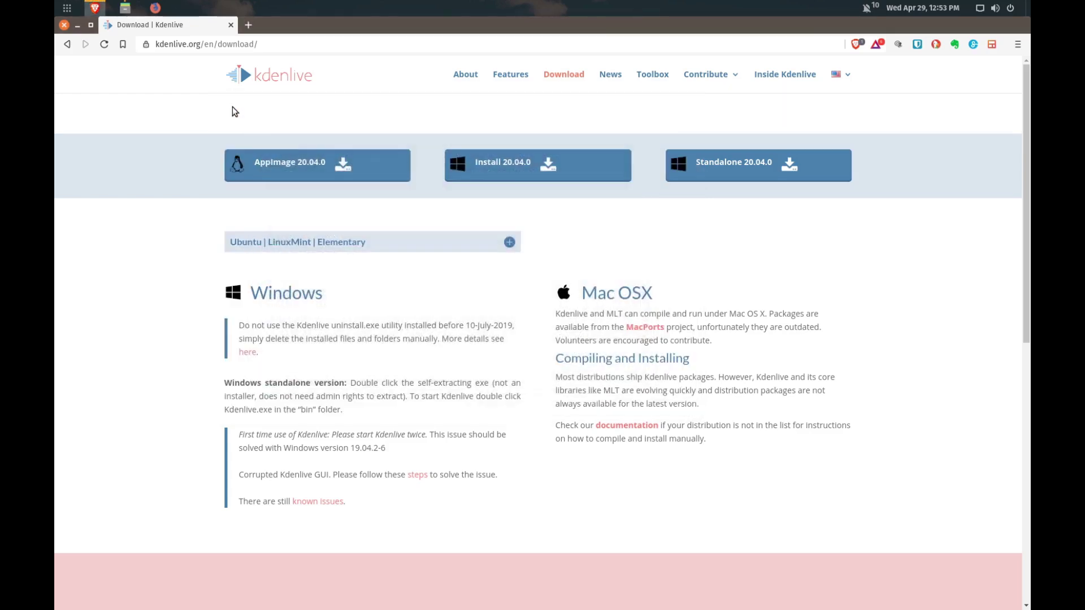
{"action": "left_click", "coordinate": [76, 25]}
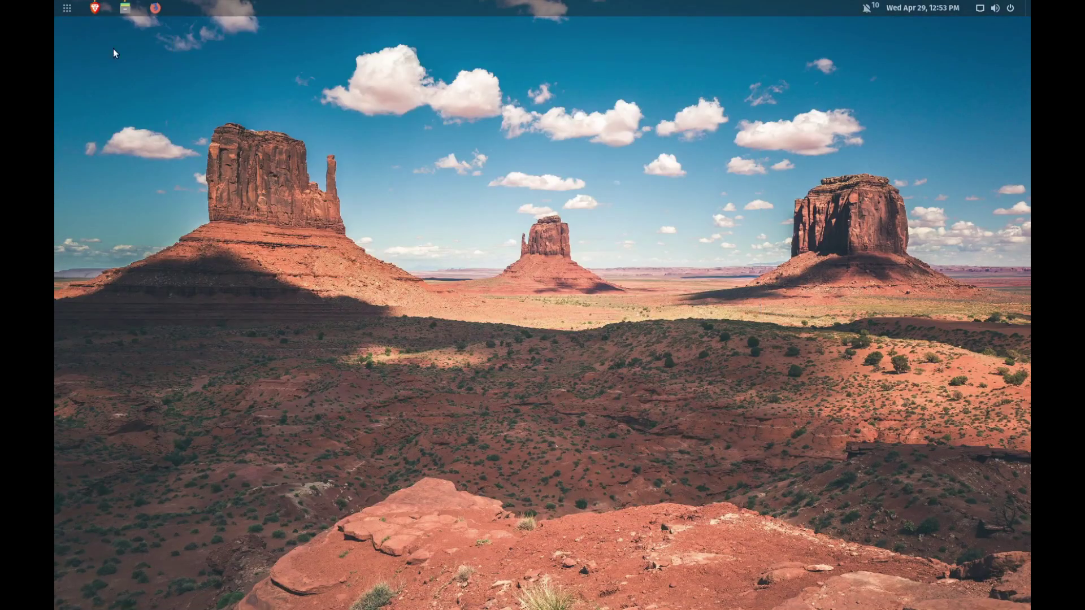
{"action": "key", "text": "super"}
{"action": "type", "text": "kde"}
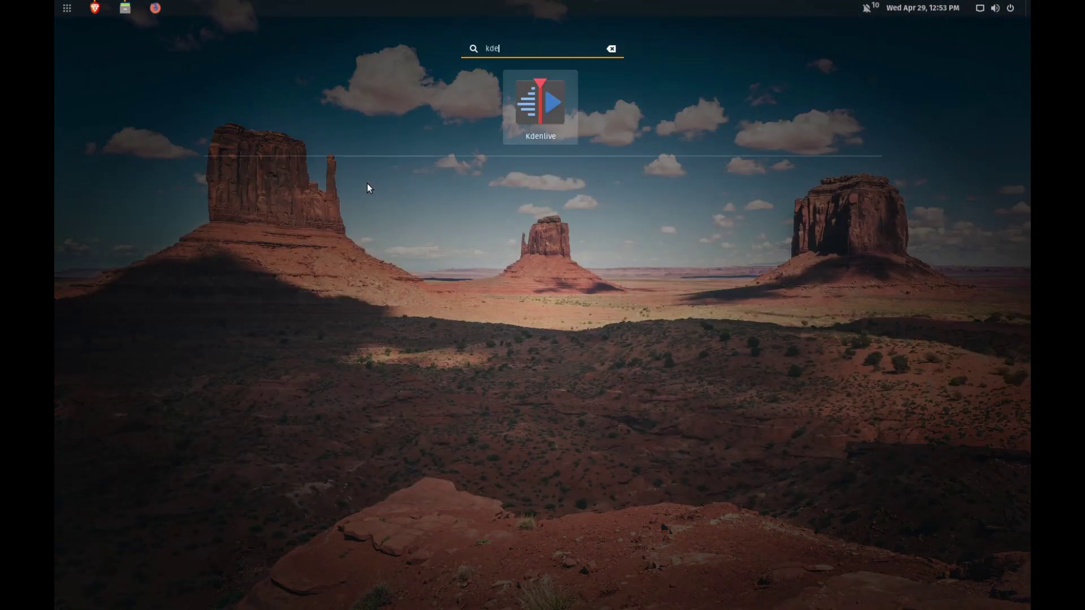
{"action": "key", "text": "Return"}
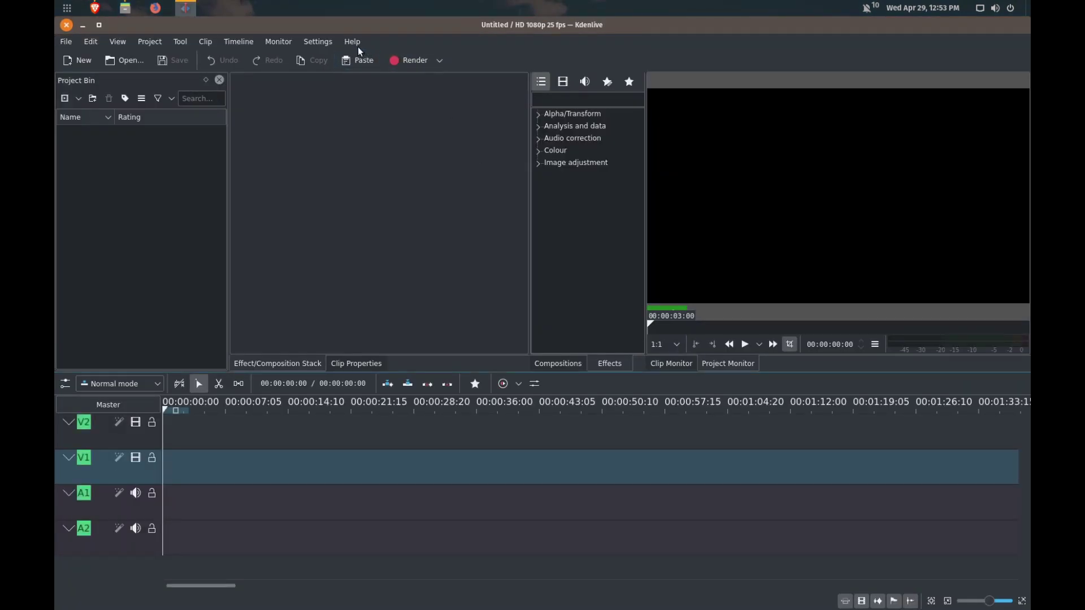
{"action": "left_click", "coordinate": [351, 42]}
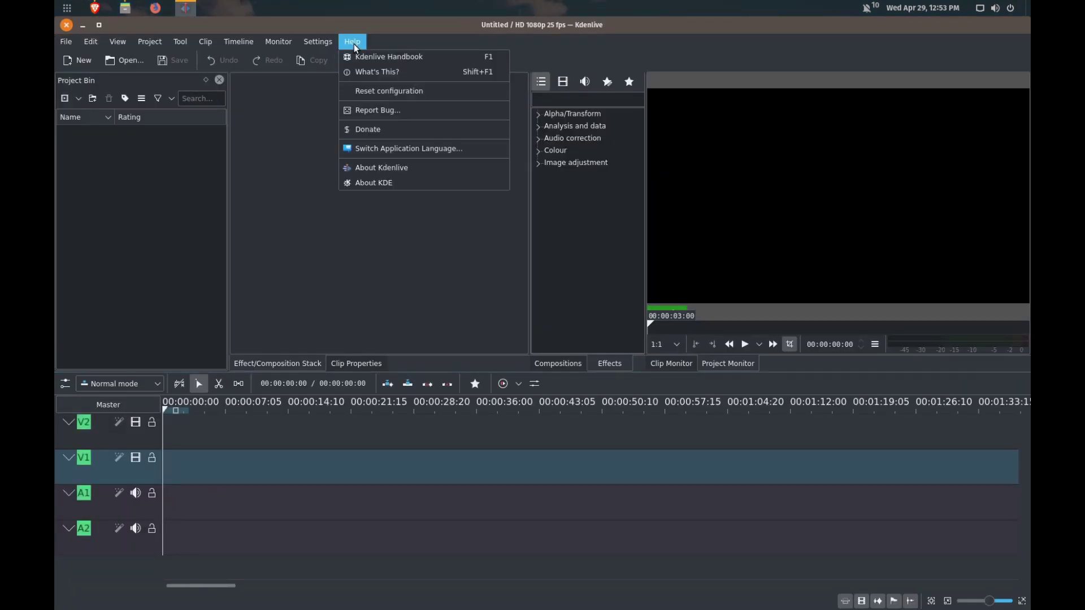
{"action": "left_click", "coordinate": [379, 168]}
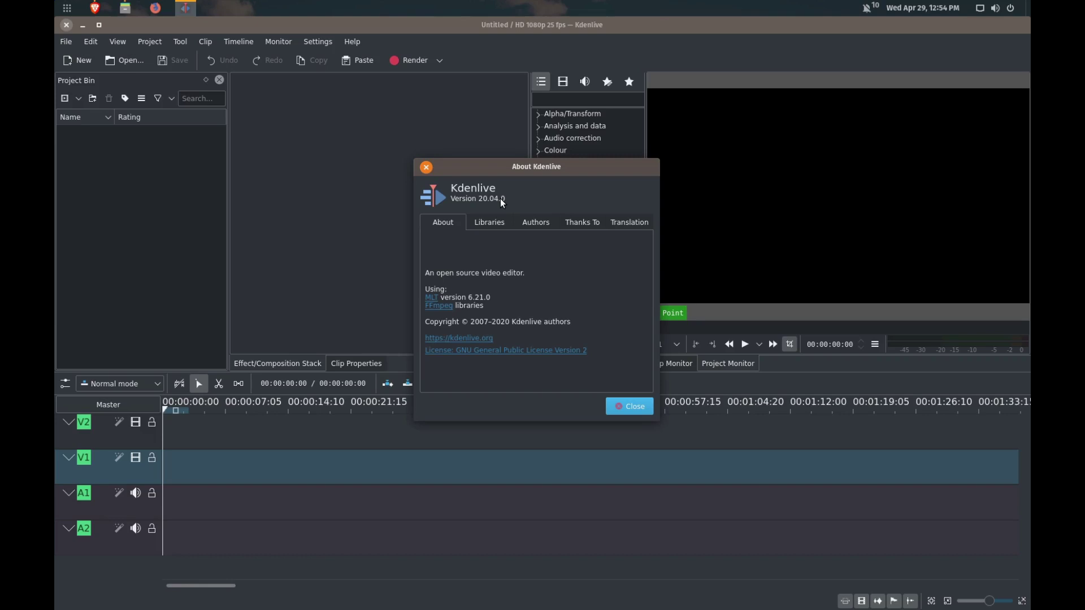
{"action": "left_click", "coordinate": [628, 407]}
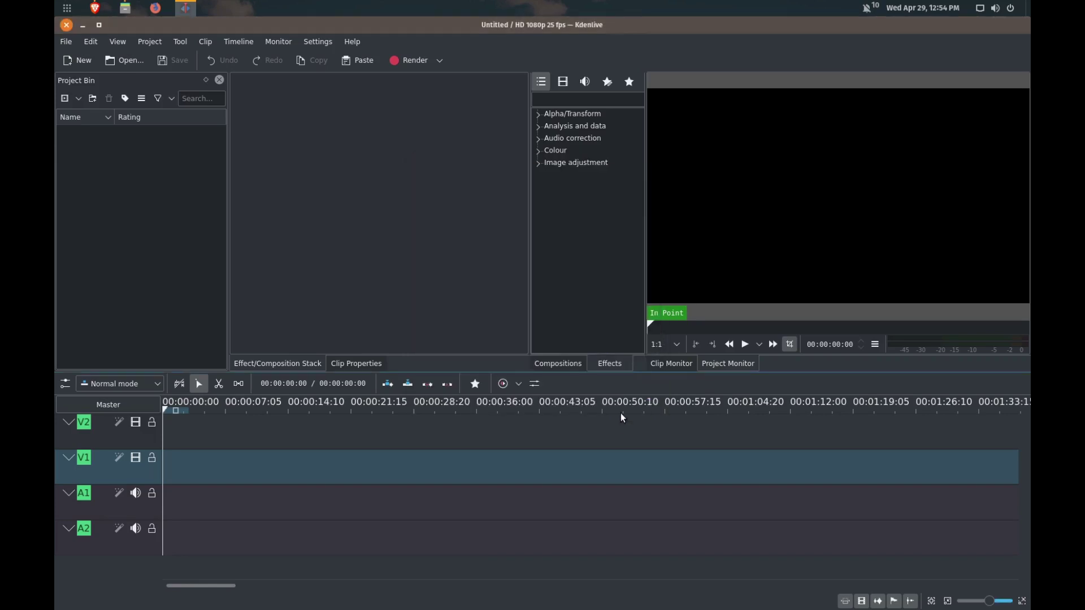